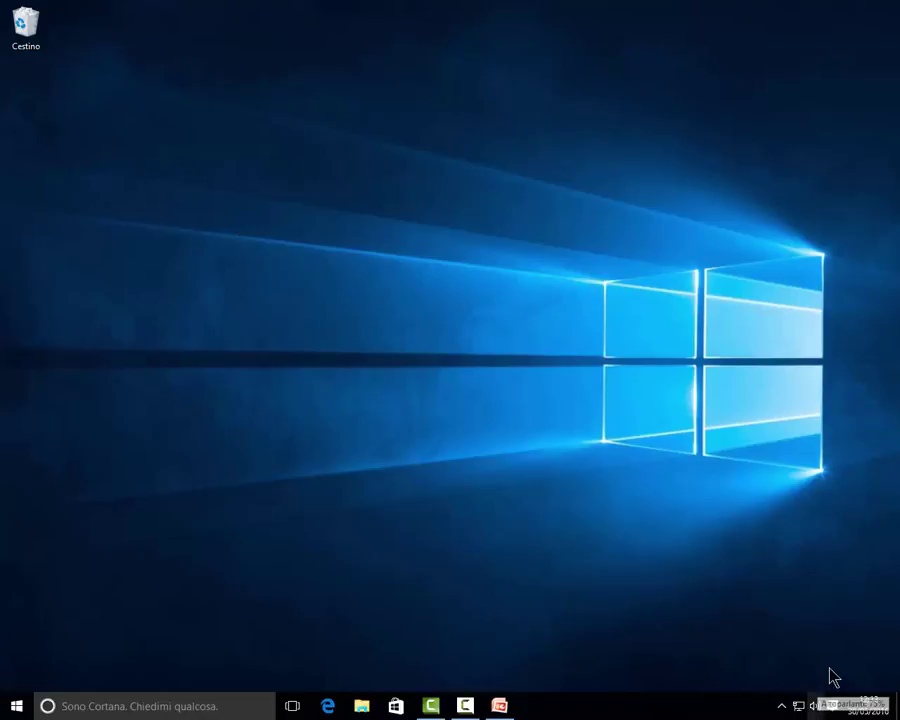
Inspect the hidden notification-area icons and the options offered for the clock, volume and network icons
left_click(782, 707)
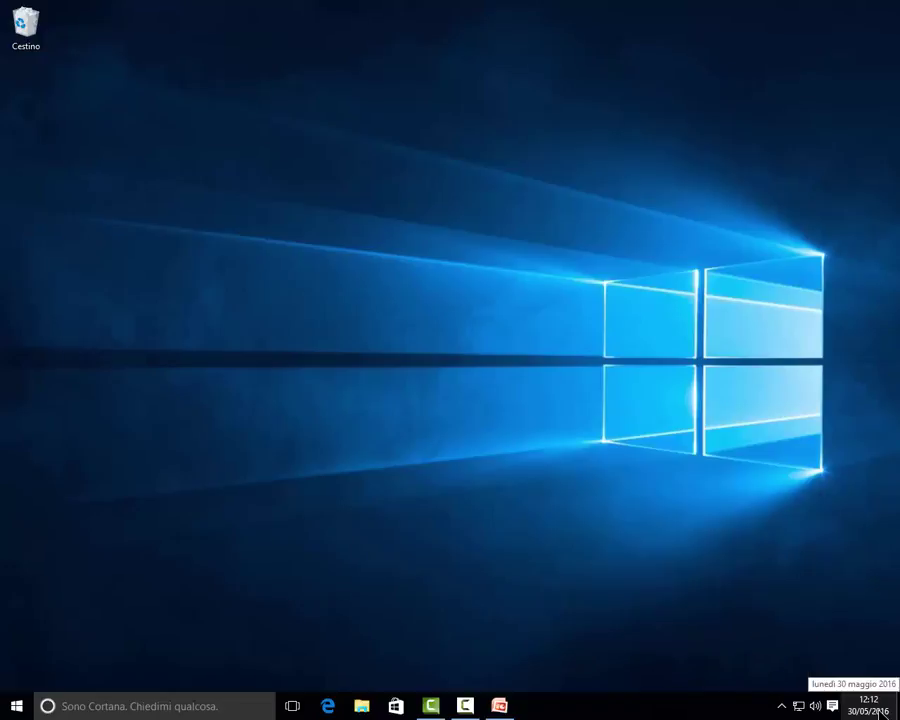
right_click(857, 710)
right_click(814, 707)
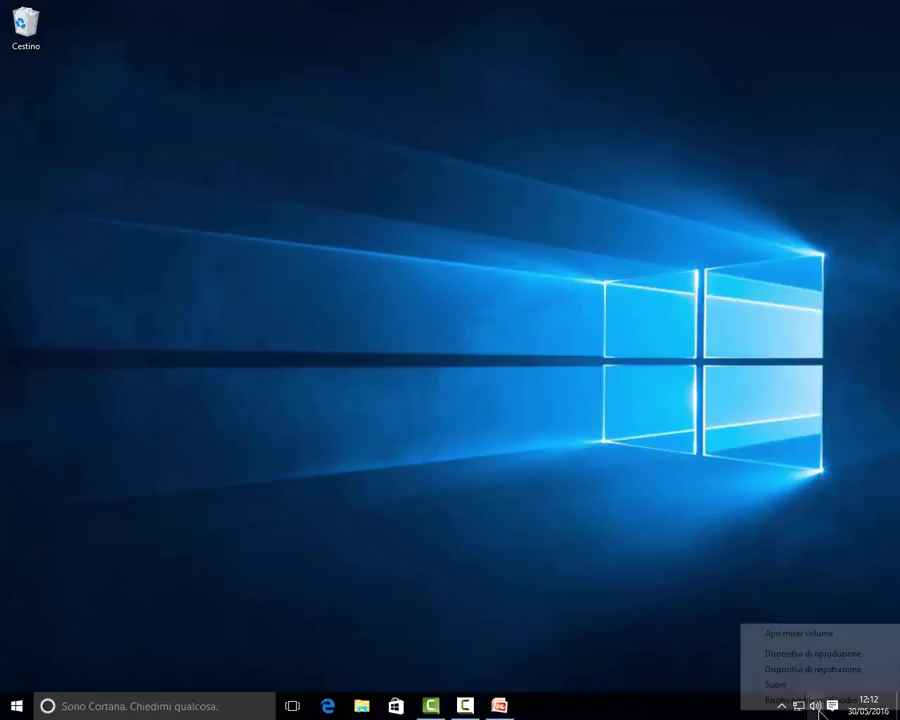
right_click(796, 712)
right_click(794, 712)
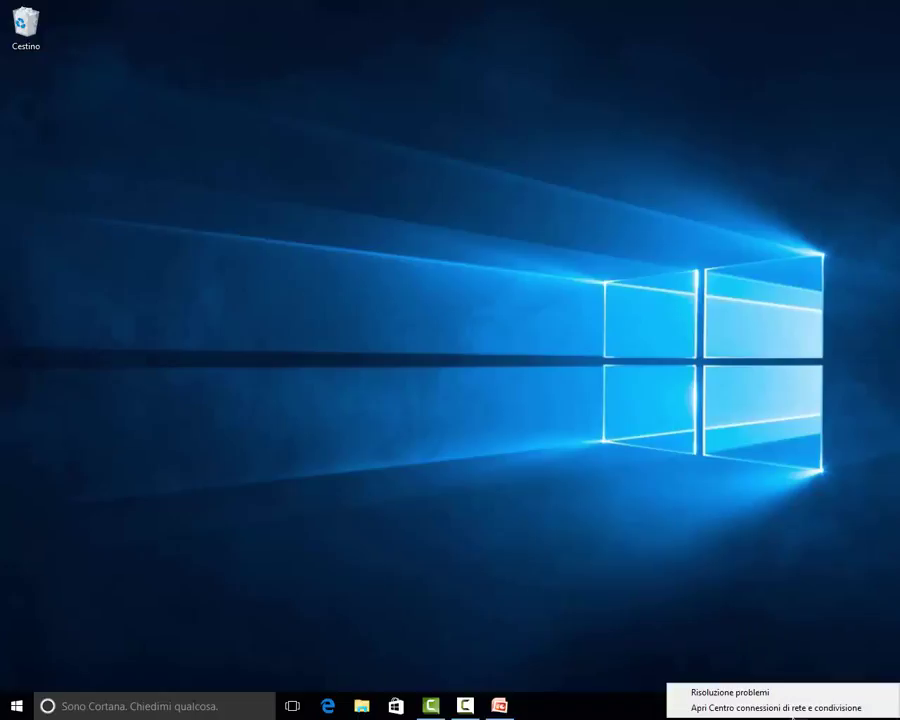
left_click(790, 667)
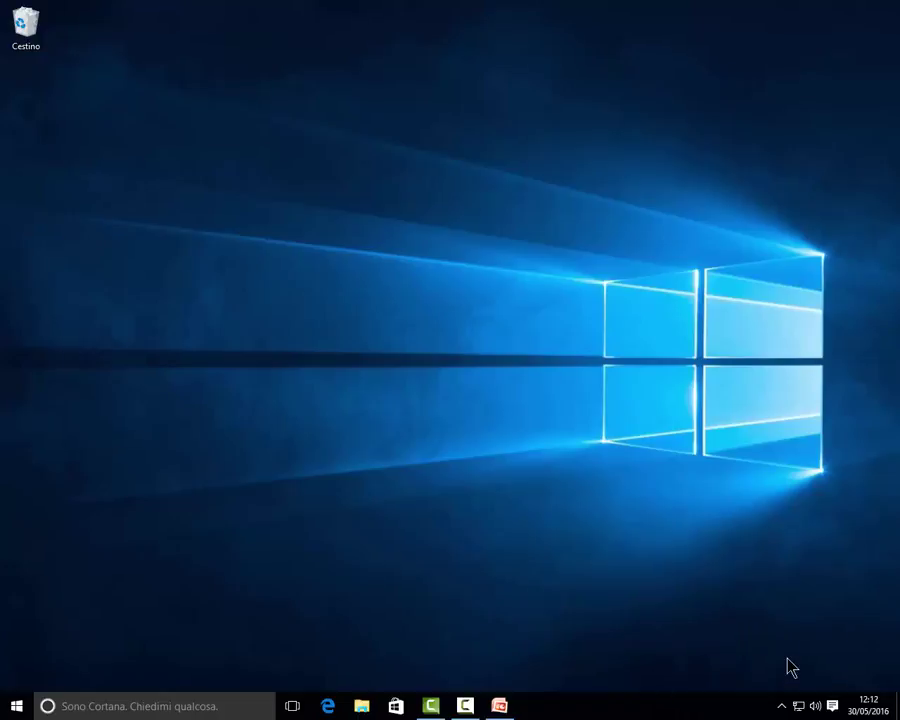
left_click(329, 706)
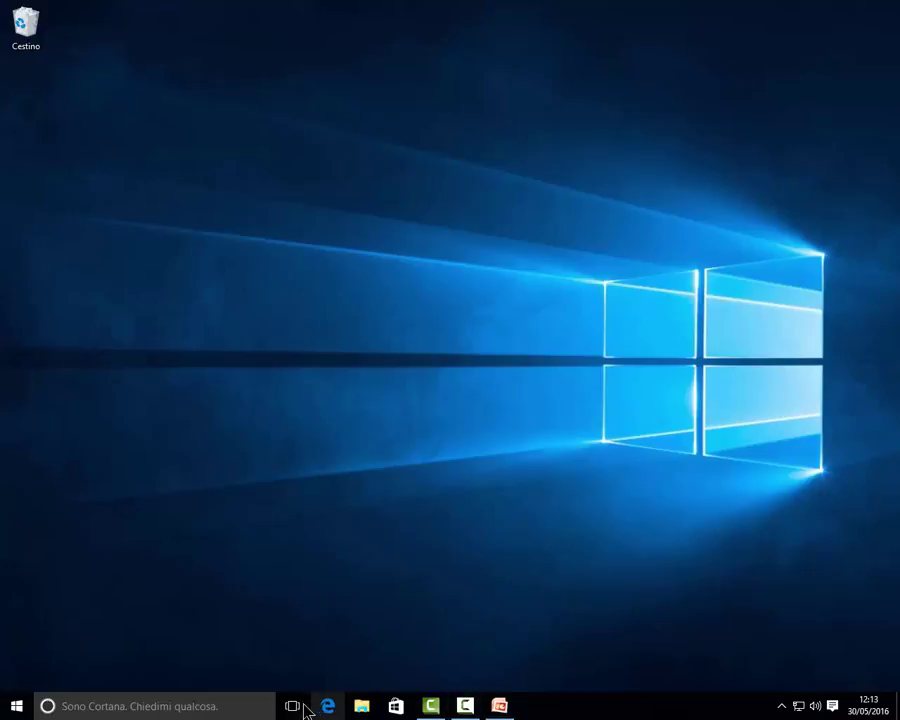
Open the Informazioni di base app from the full list of installed apps and close it after viewing its start page
left_click(17, 708)
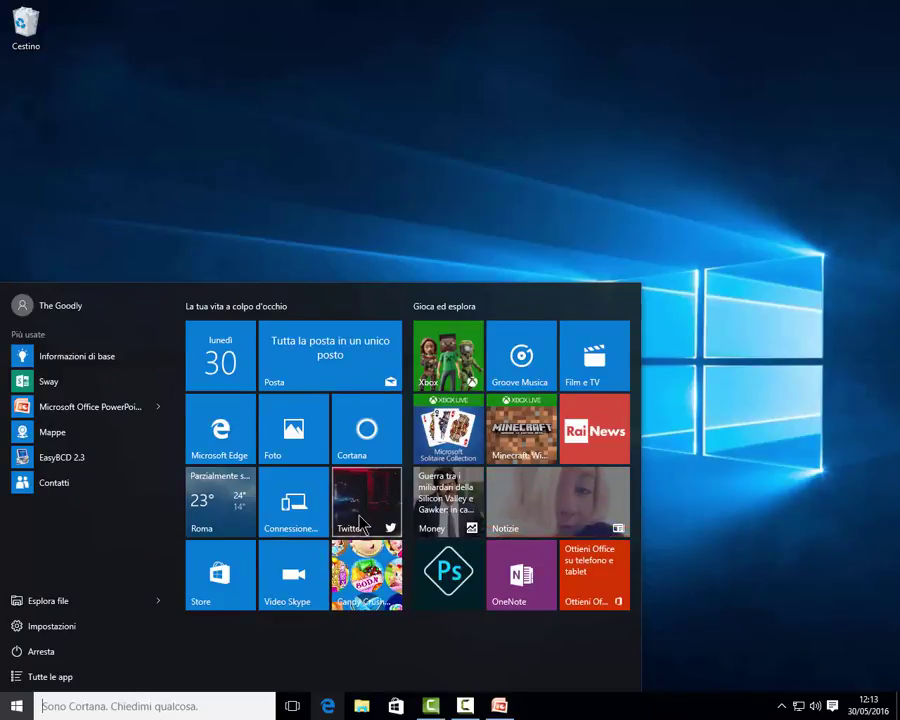
left_click(37, 686)
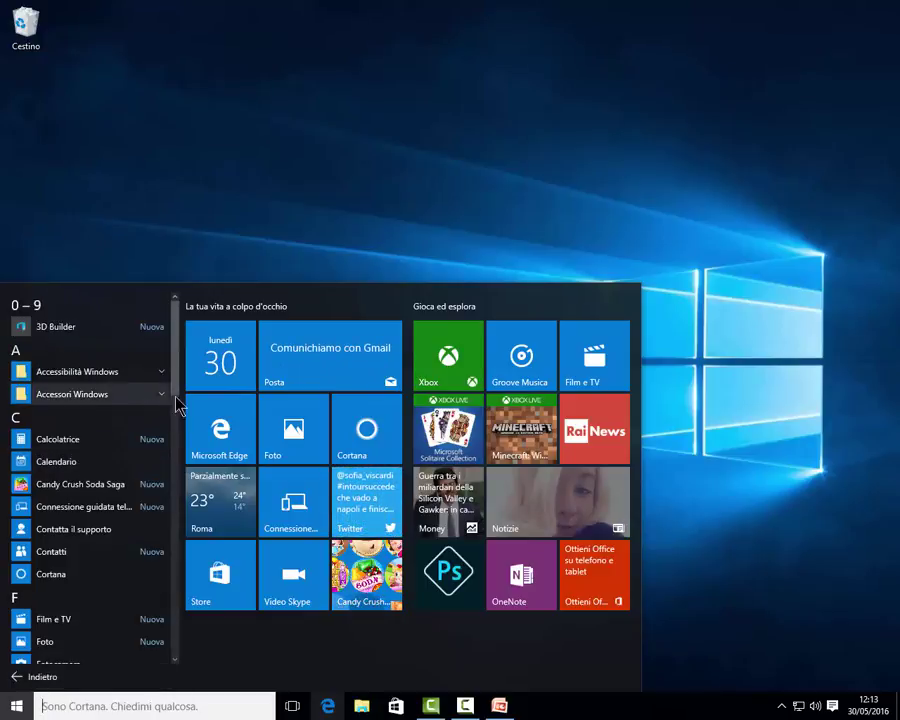
left_click_drag(175, 398, 176, 464)
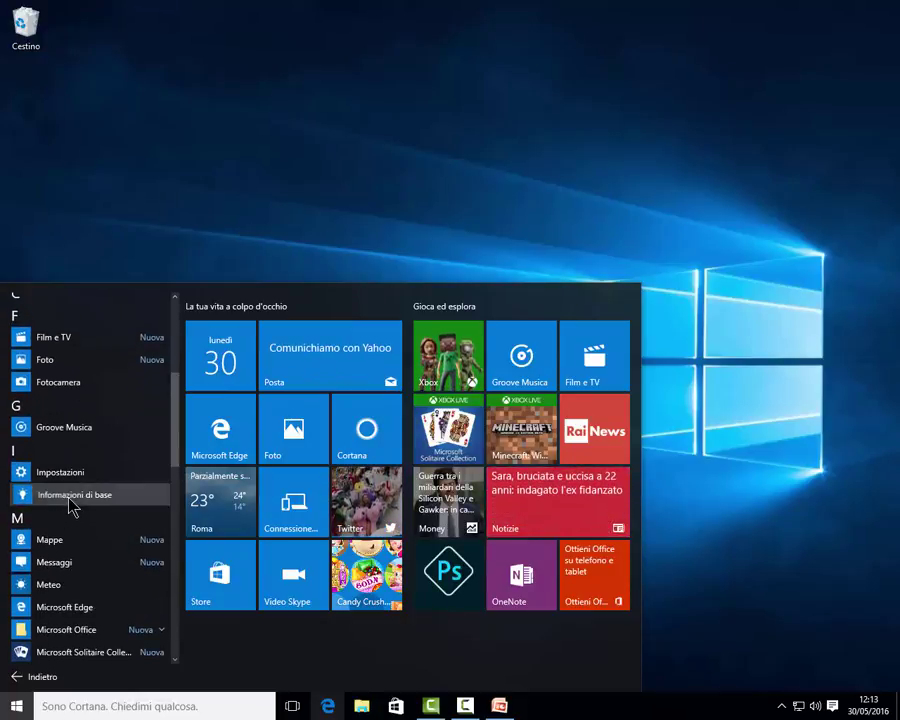
left_click(72, 496)
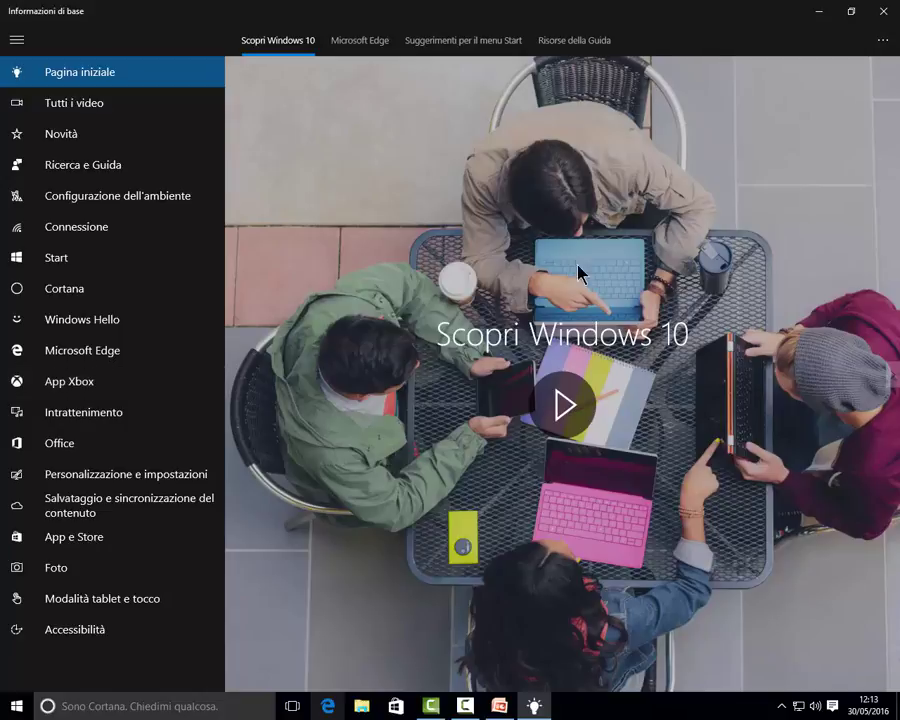
left_click(878, 20)
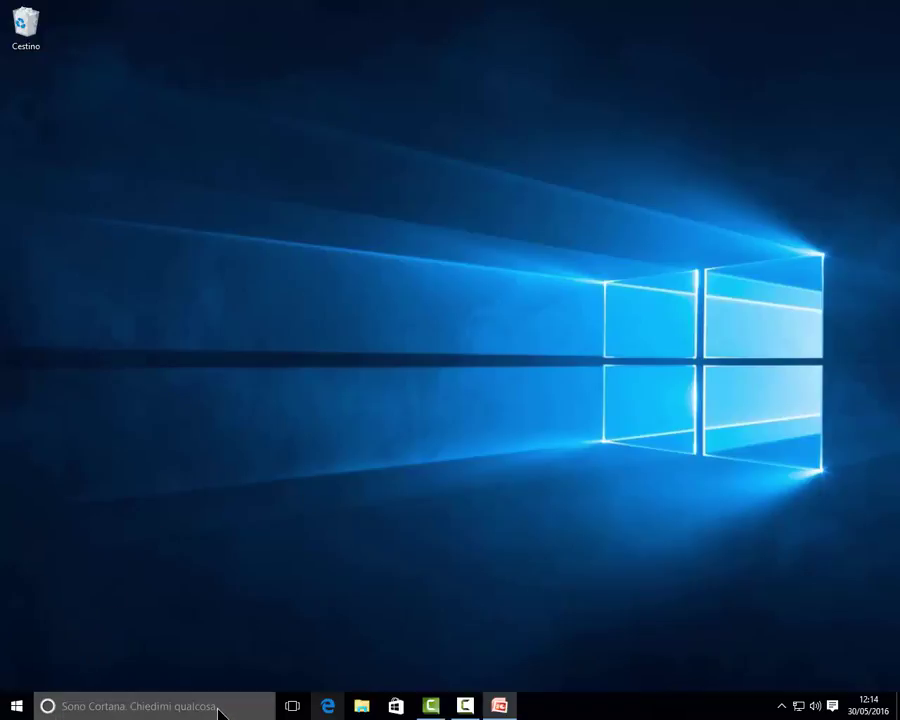
View Cortana's introduction to what it can do and dismiss it
left_click(102, 710)
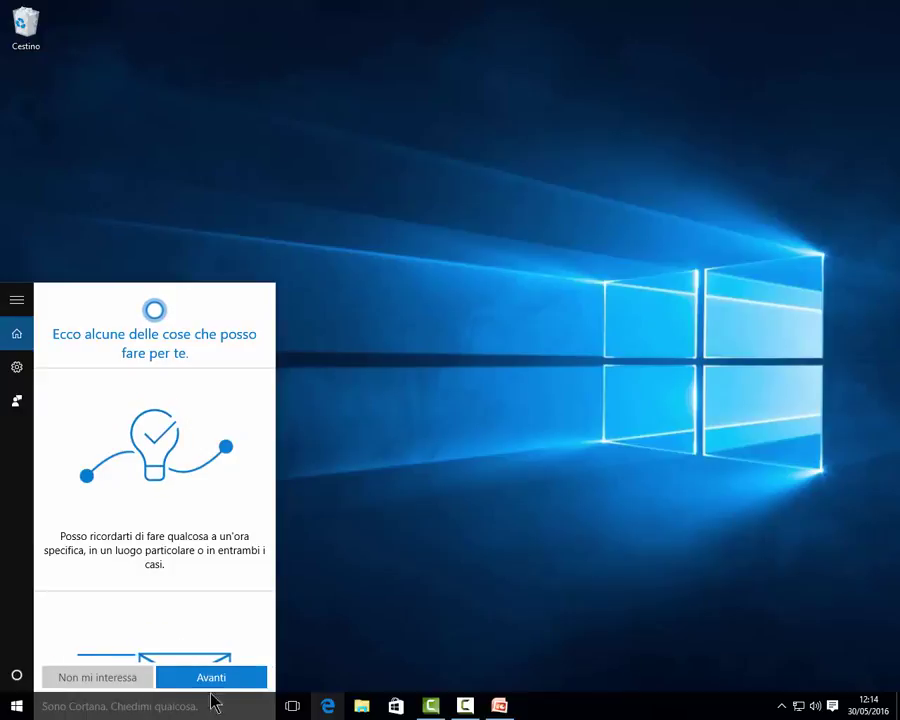
left_click(301, 636)
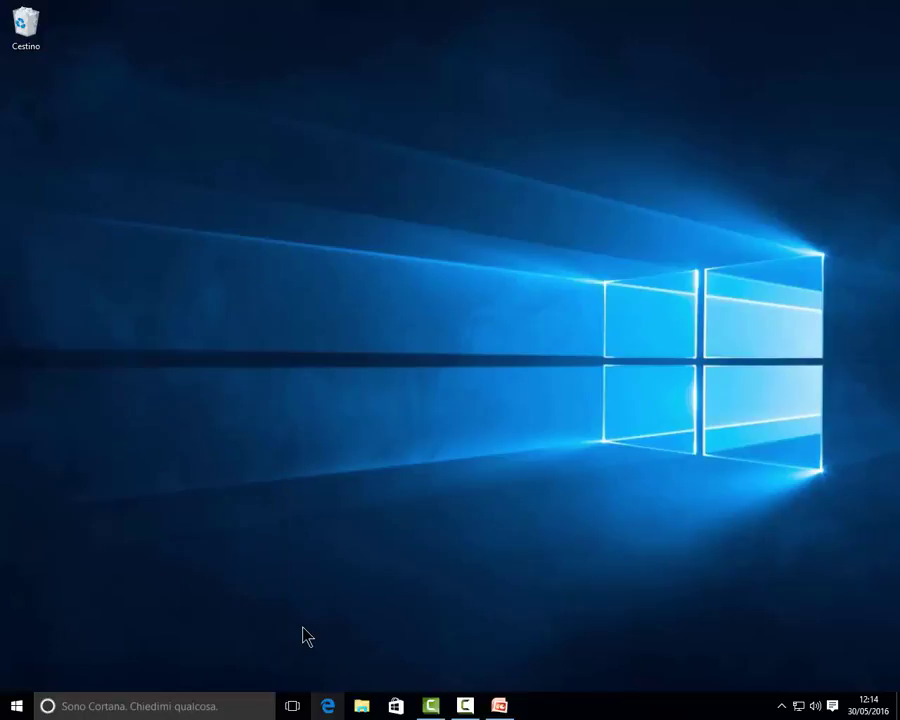
Open a File Explorer window and switch to the PowerPoint presentation Lezione 173a through Task View
left_click(292, 707)
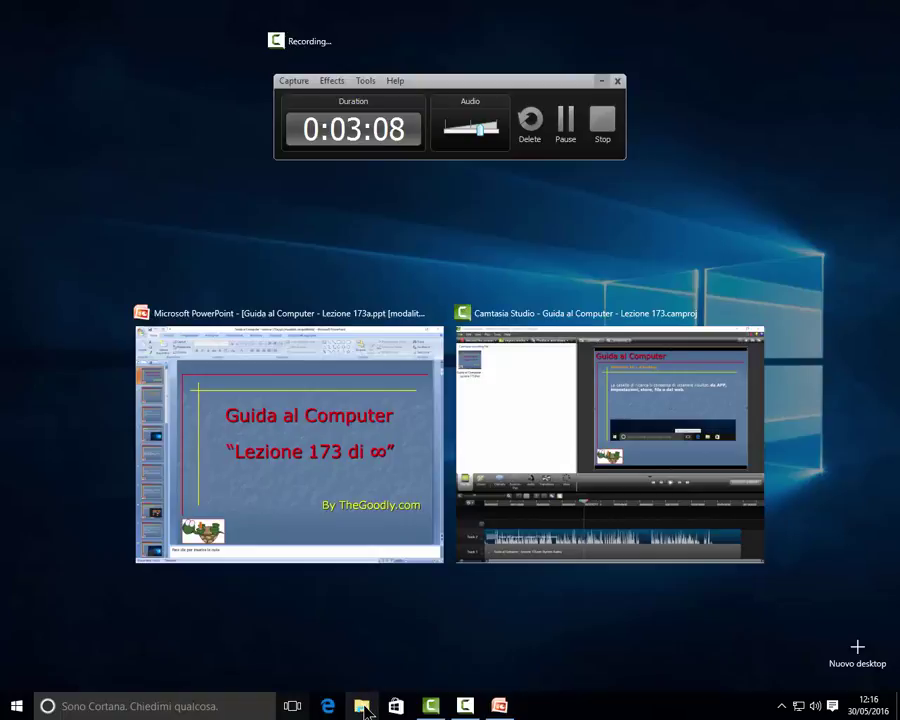
left_click(365, 708)
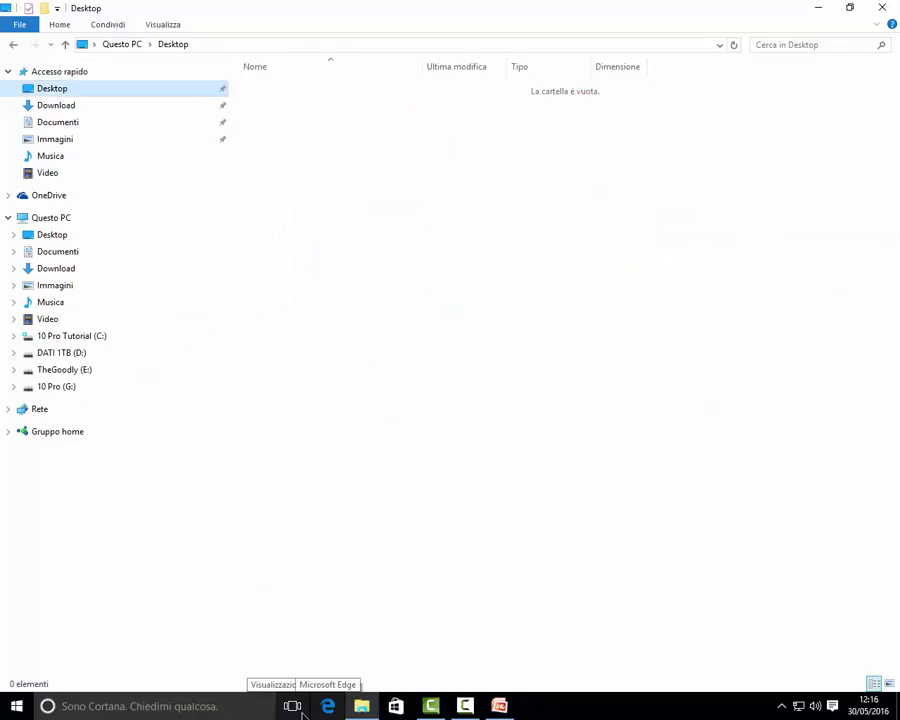
left_click(302, 712)
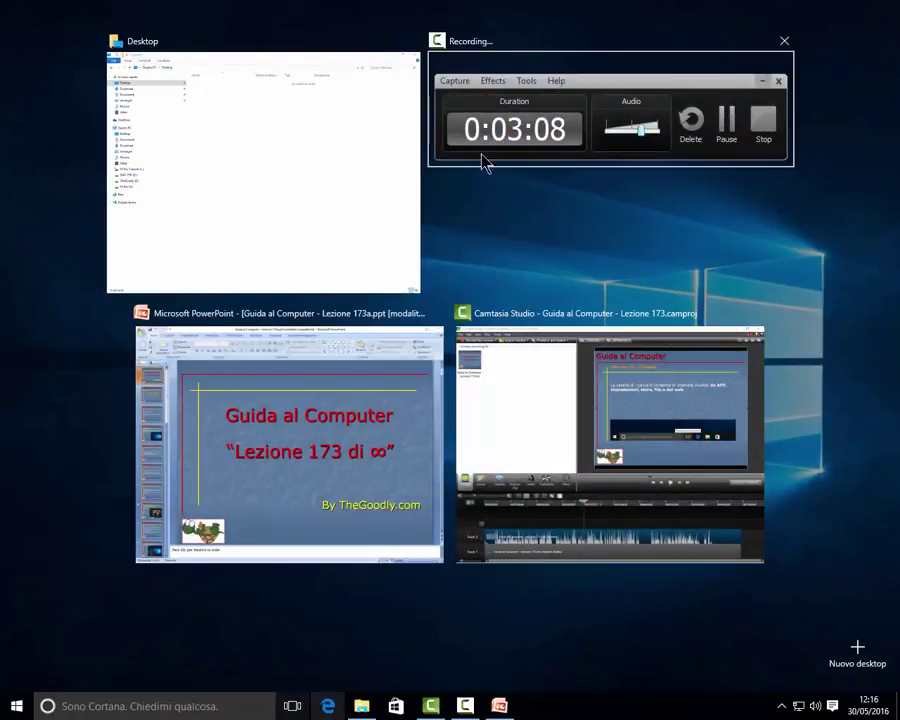
left_click(321, 380)
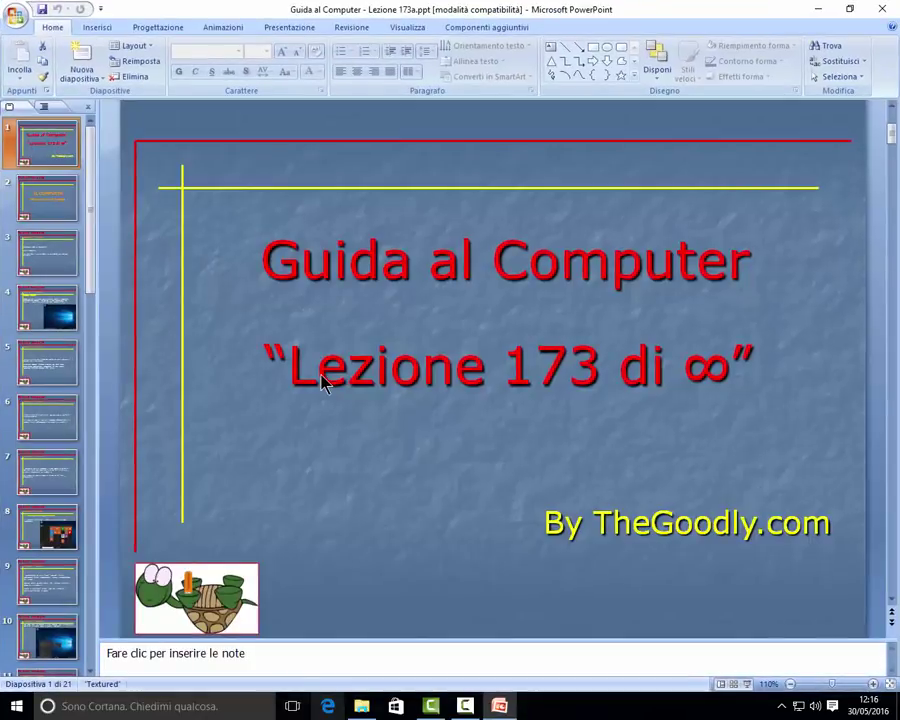
Add two new virtual desktops in Task View
left_click(292, 706)
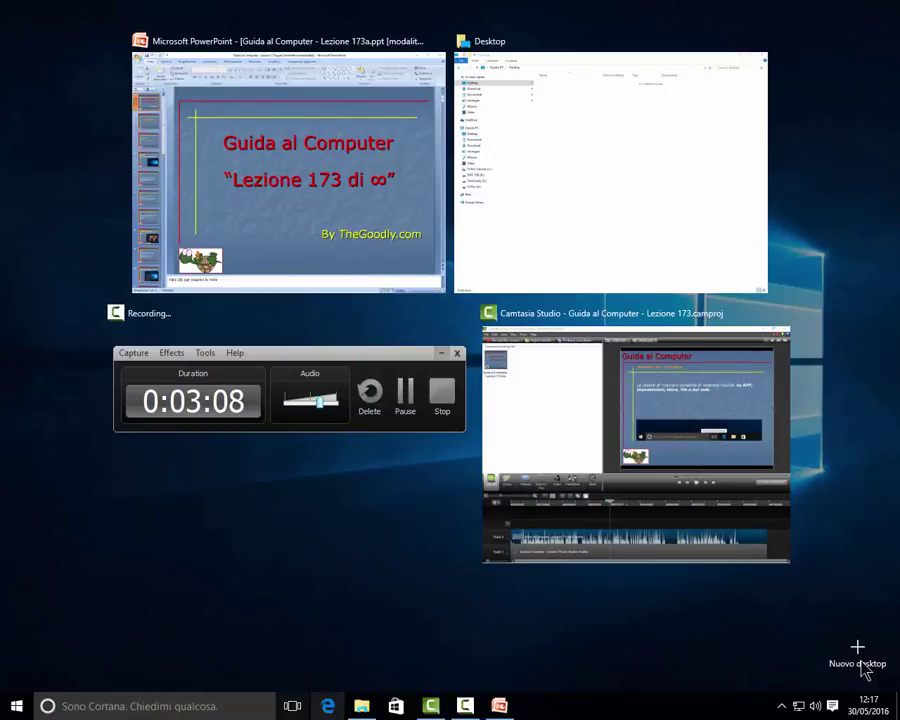
left_click(862, 668)
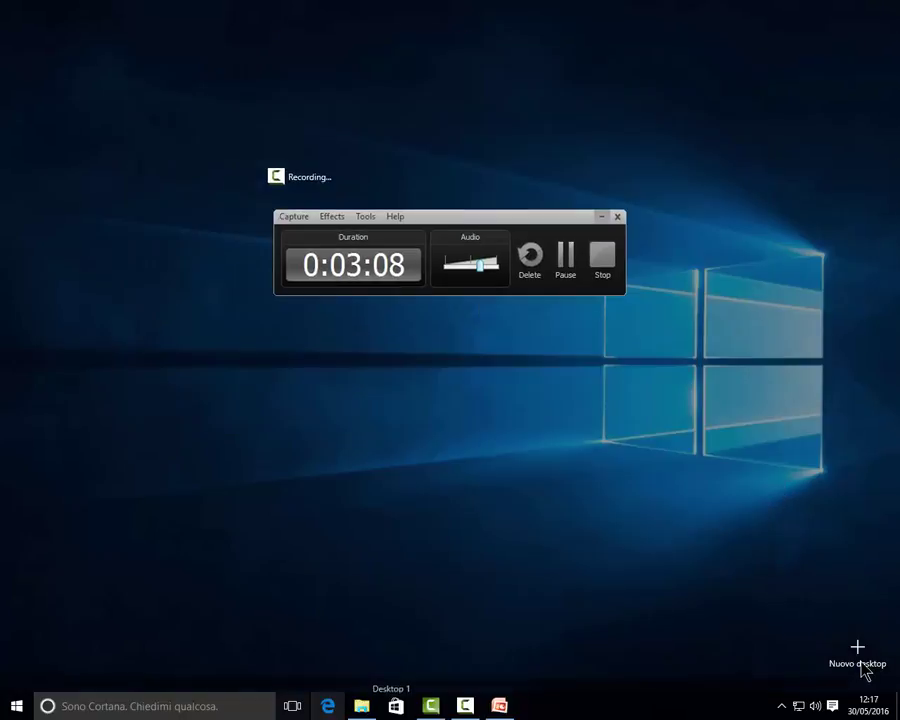
left_click(861, 666)
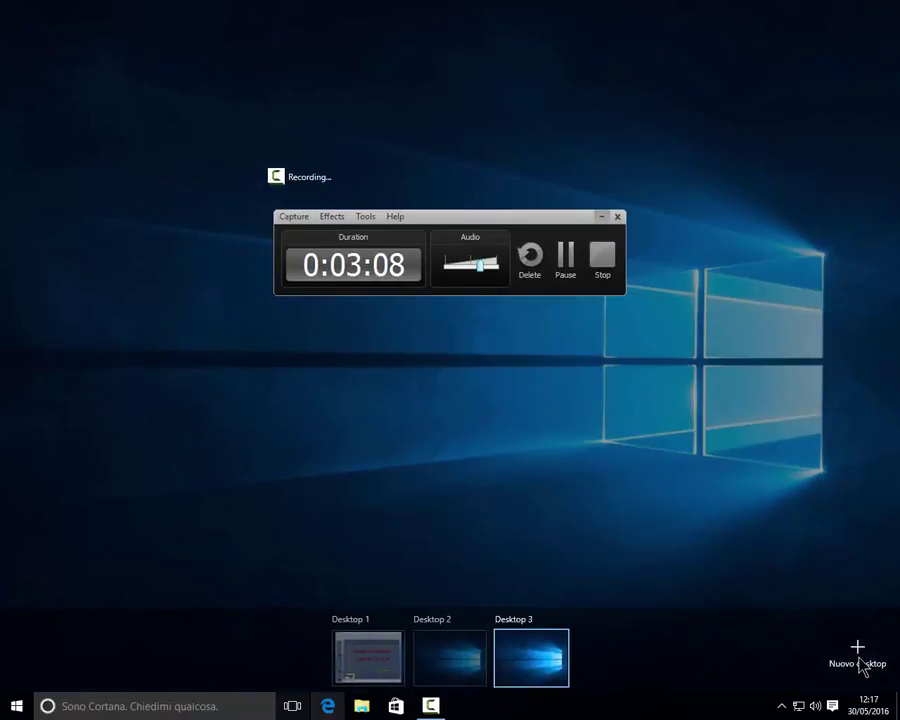
Switch to the empty Desktop 2 and return to Desktop 1
left_click(425, 650)
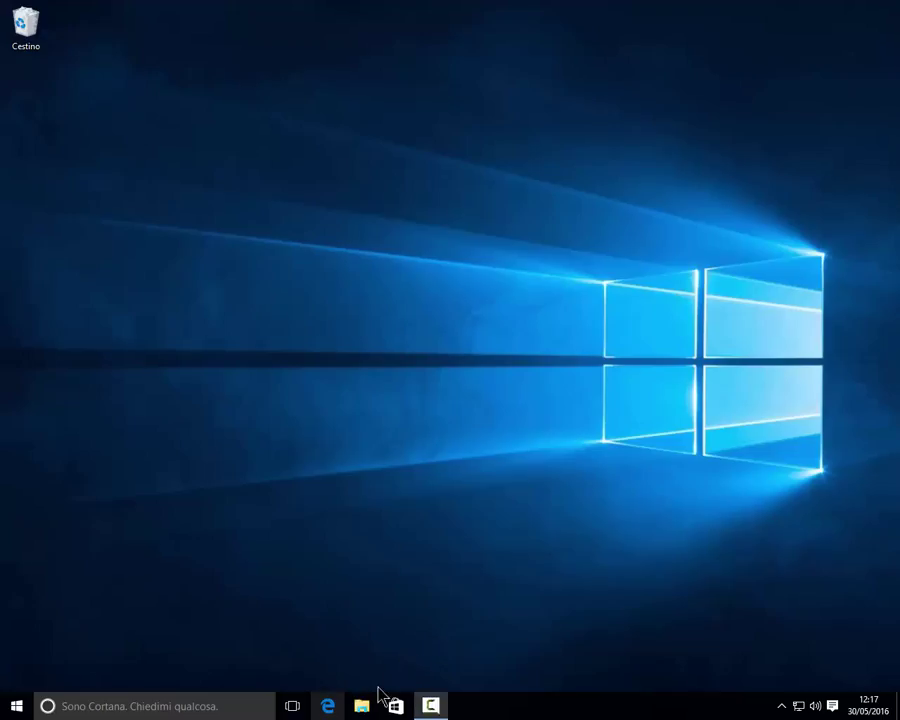
left_click(292, 706)
left_click(352, 658)
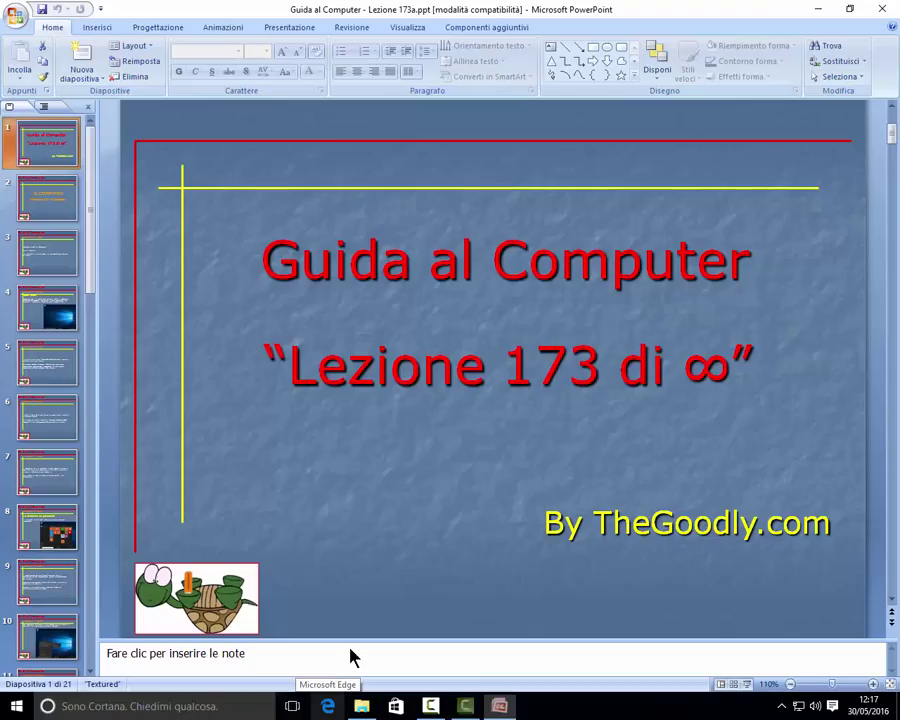
Move the File Explorer window to Desktop 2 and the PowerPoint window to Desktop 3
left_click(292, 706)
left_click_drag(348, 469, 448, 668)
left_click_drag(322, 222, 571, 669)
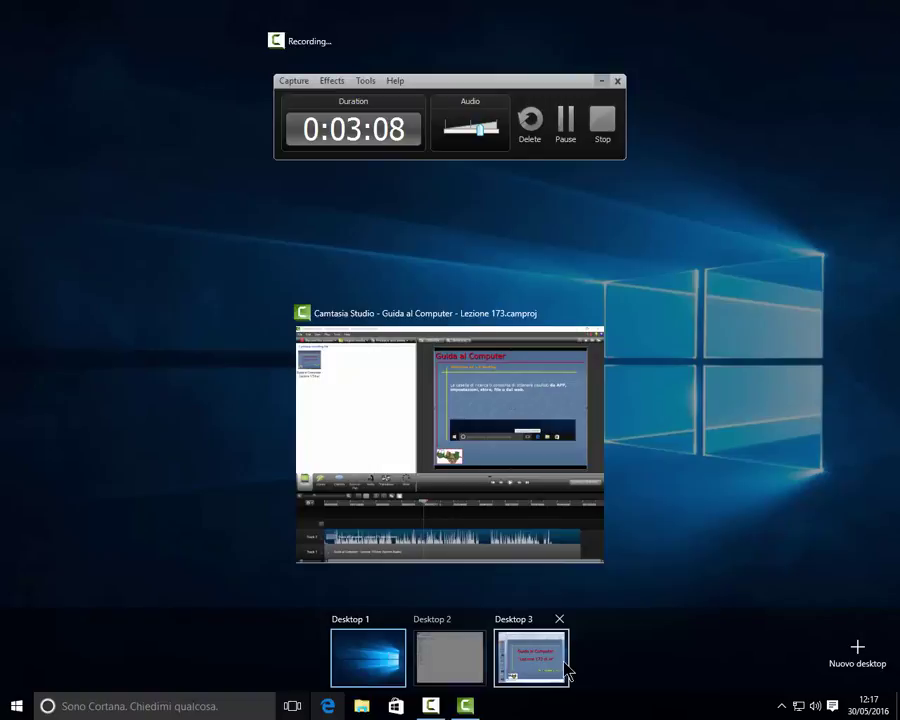
View Desktop 2, Desktop 3 and Desktop 1 in turn, and return to Desktop 2
left_click(428, 658)
left_click(292, 706)
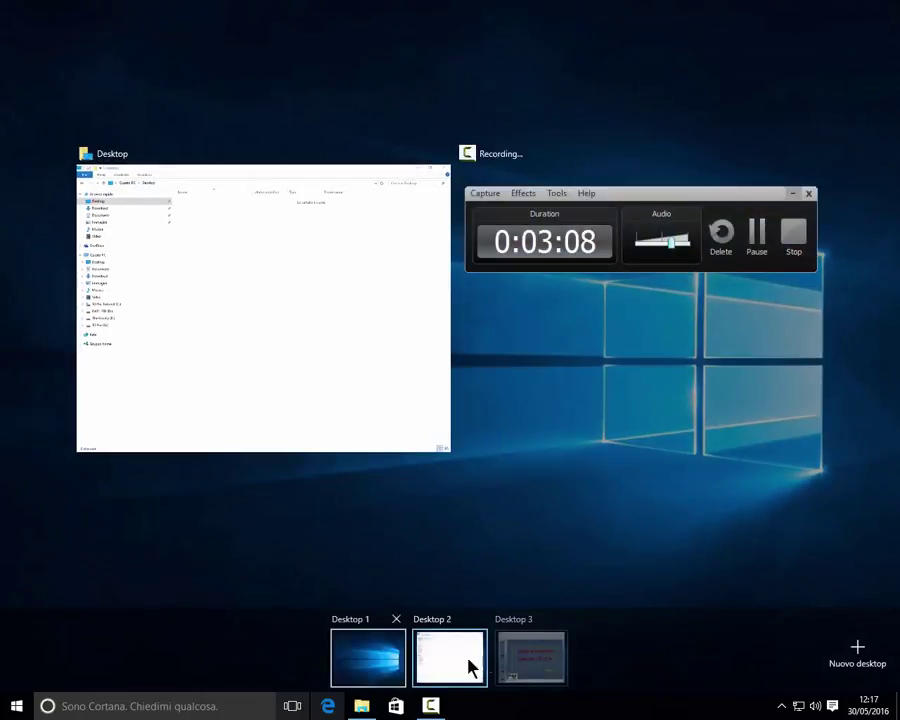
left_click(518, 664)
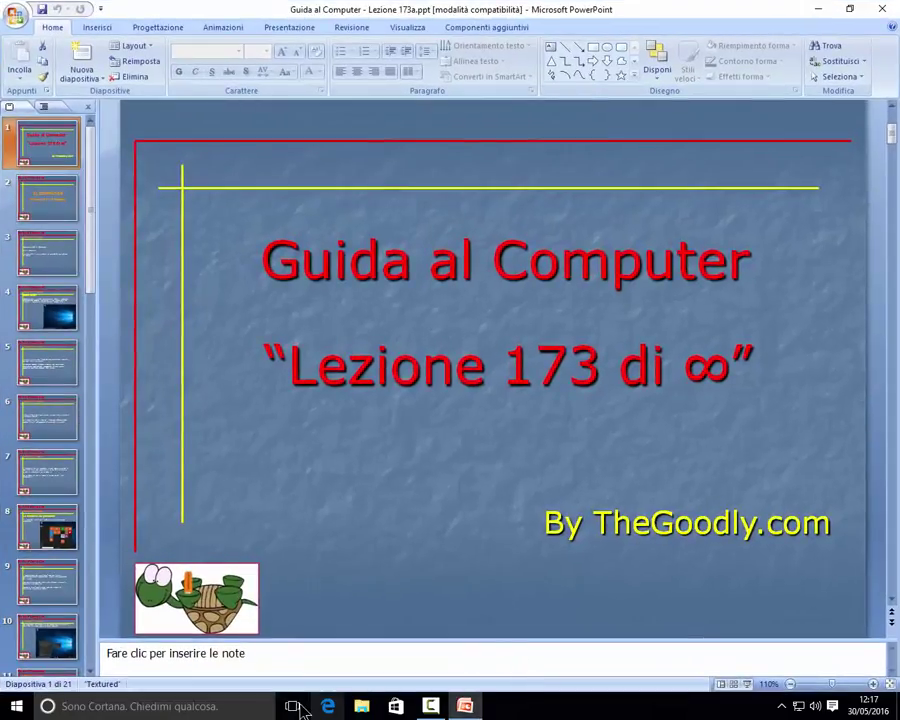
left_click(292, 706)
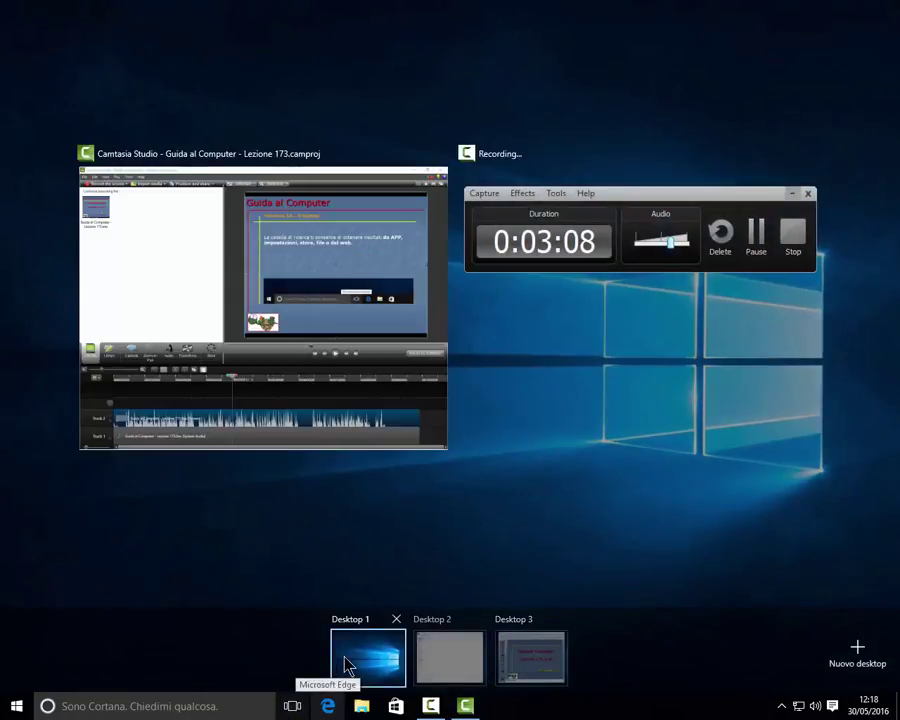
left_click(346, 660)
left_click(292, 706)
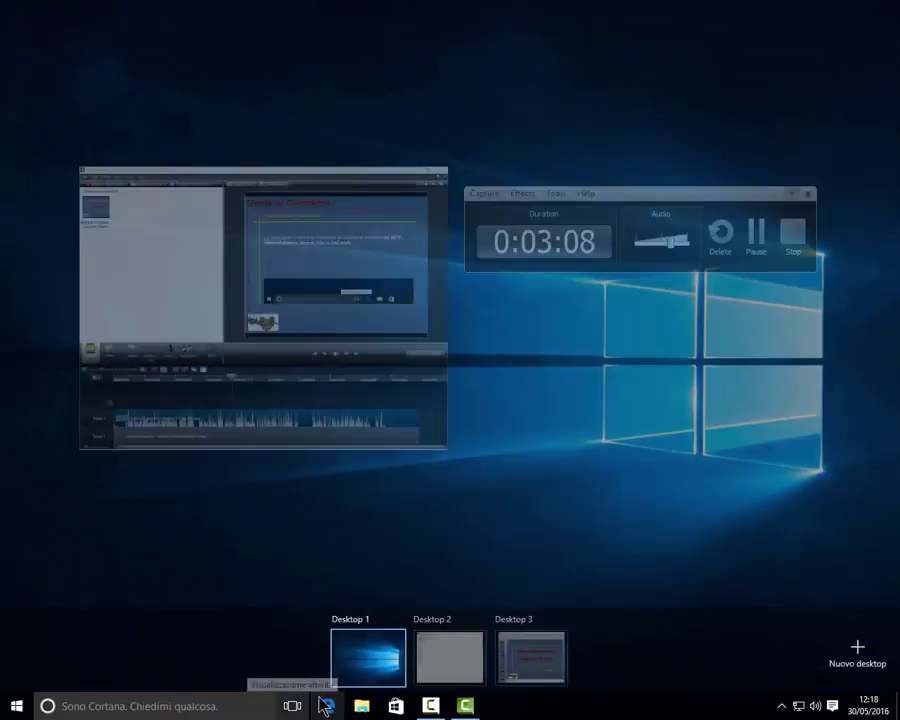
left_click(441, 667)
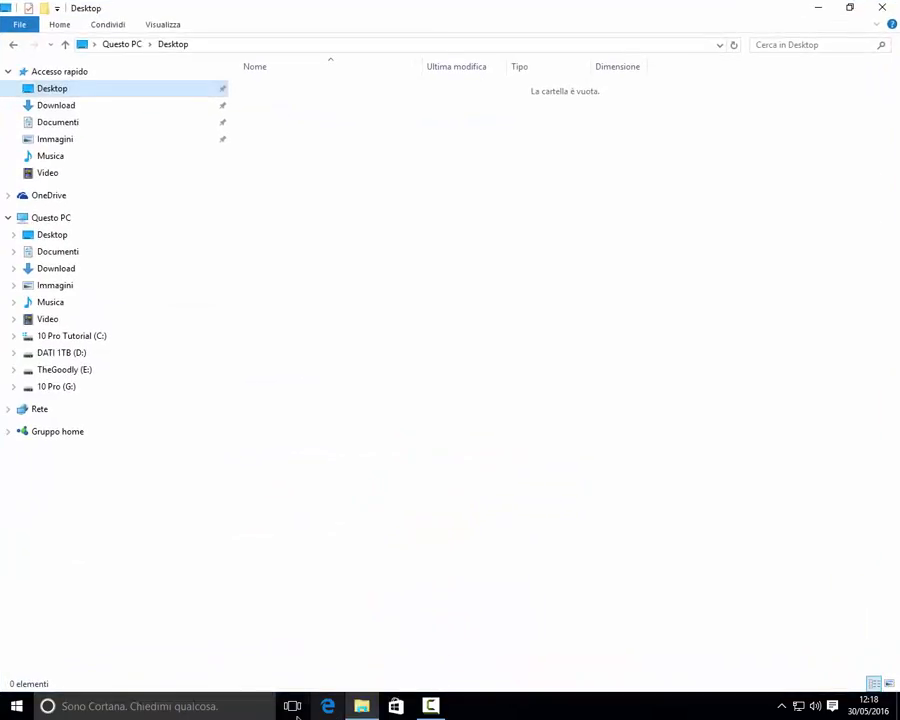
Close Desktop 2 and Desktop 3 in Task View
left_click(292, 706)
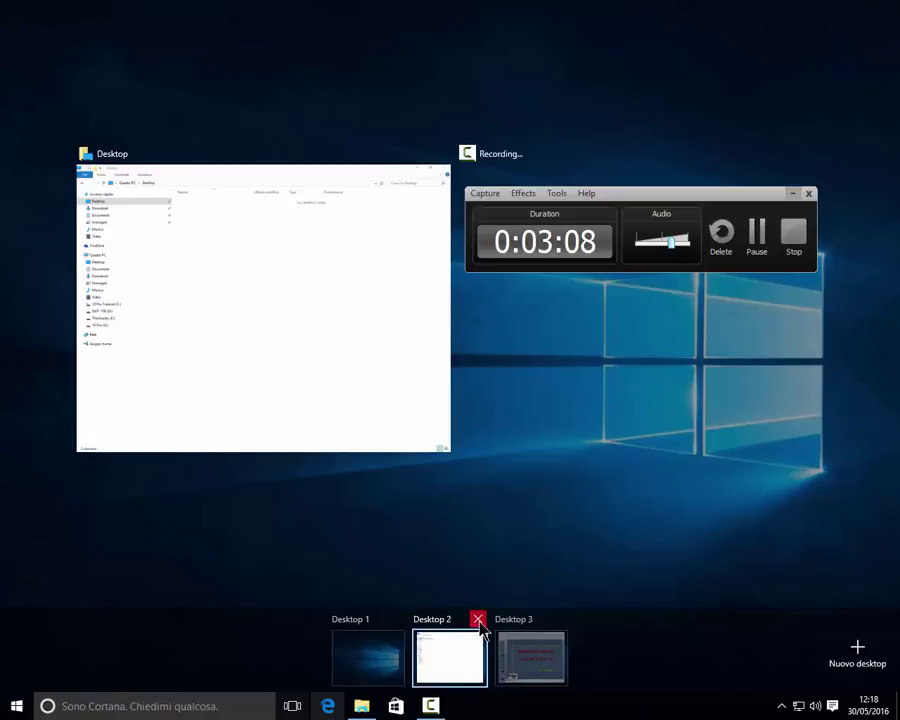
left_click(479, 620)
left_click(518, 618)
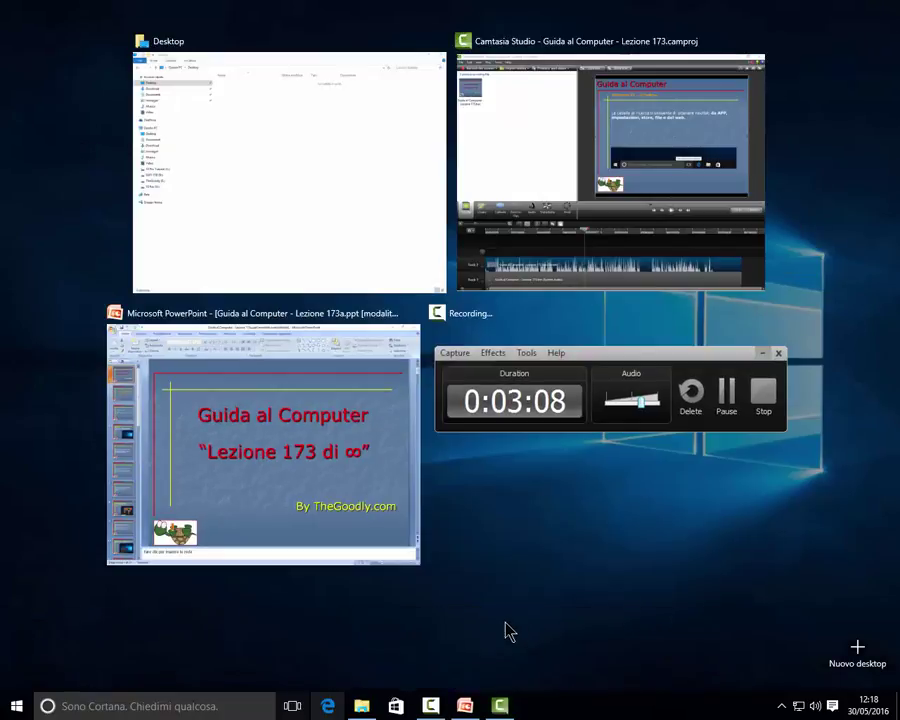
Leave Task View and minimize the File Explorer and PowerPoint windows
left_click(292, 706)
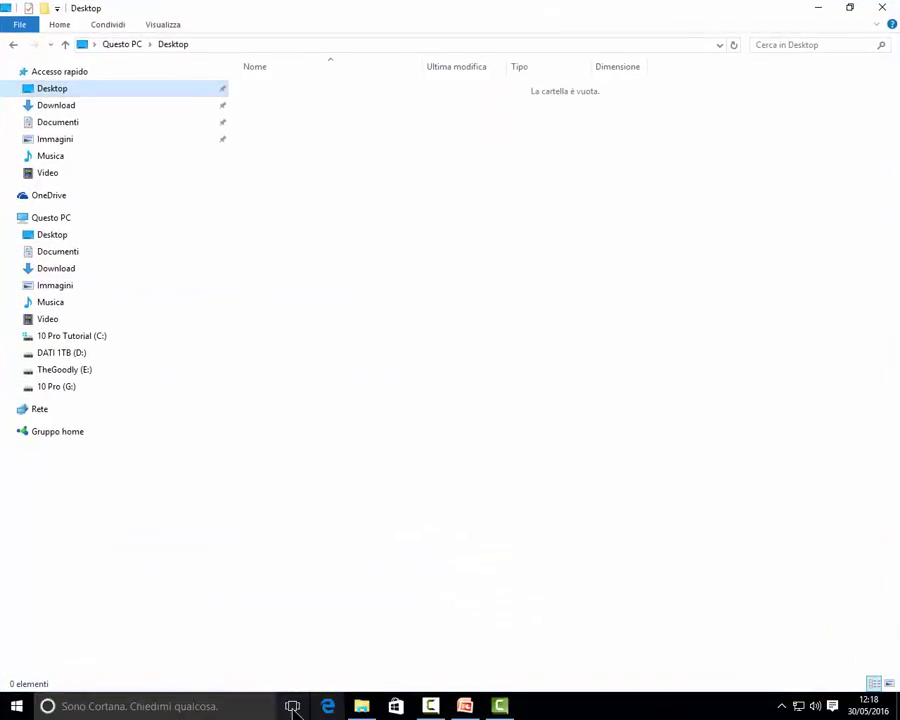
left_click(817, 9)
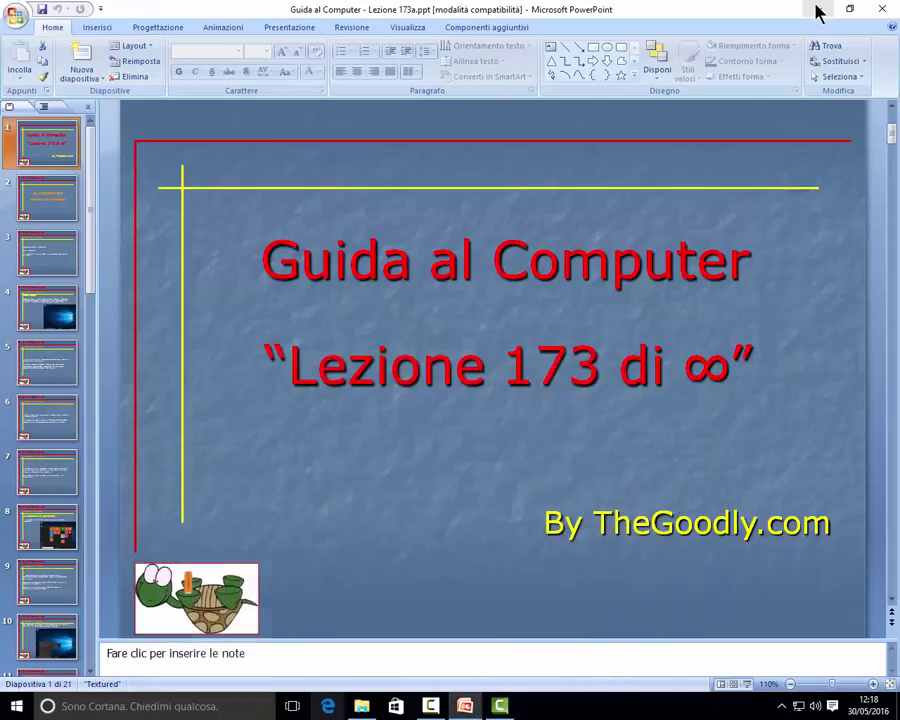
left_click(816, 10)
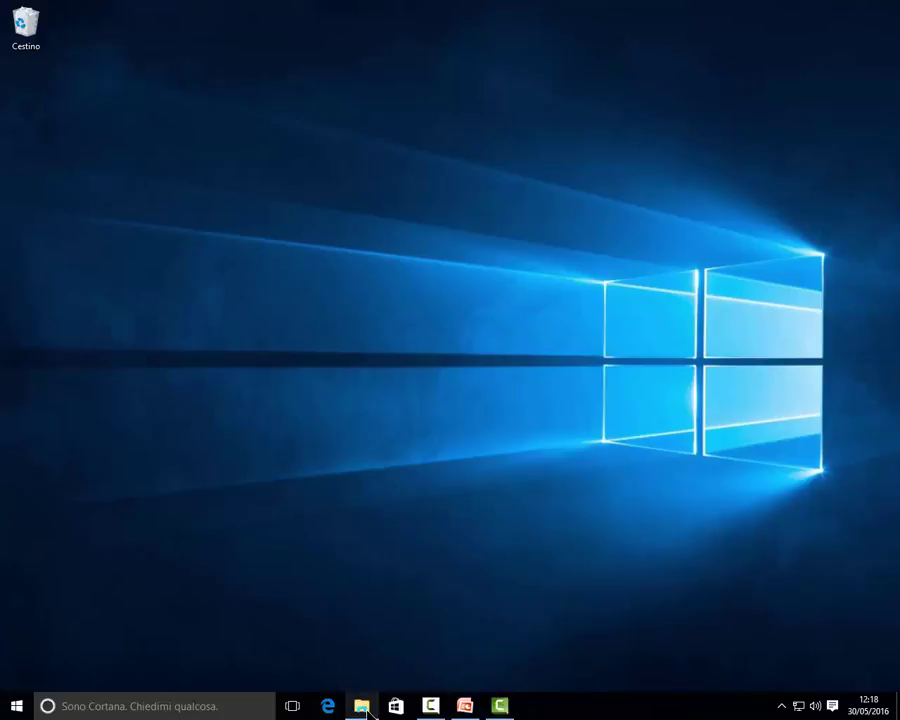
Restore the File Explorer window and snap it to the left half of the screen
left_click(362, 707)
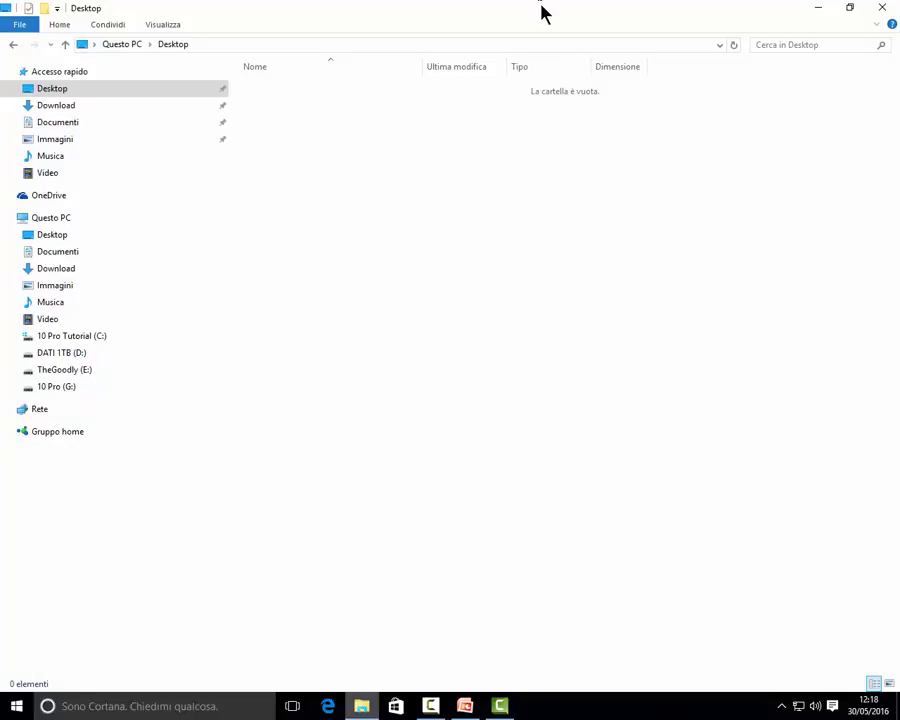
mouse_move(543, 12)
left_mouse_down()
mouse_move(492, 76)
mouse_move(342, 86)
mouse_move(136, 80)
mouse_move(22, 26)
mouse_move(0, 33)
mouse_move(1, 54)
left_mouse_up()
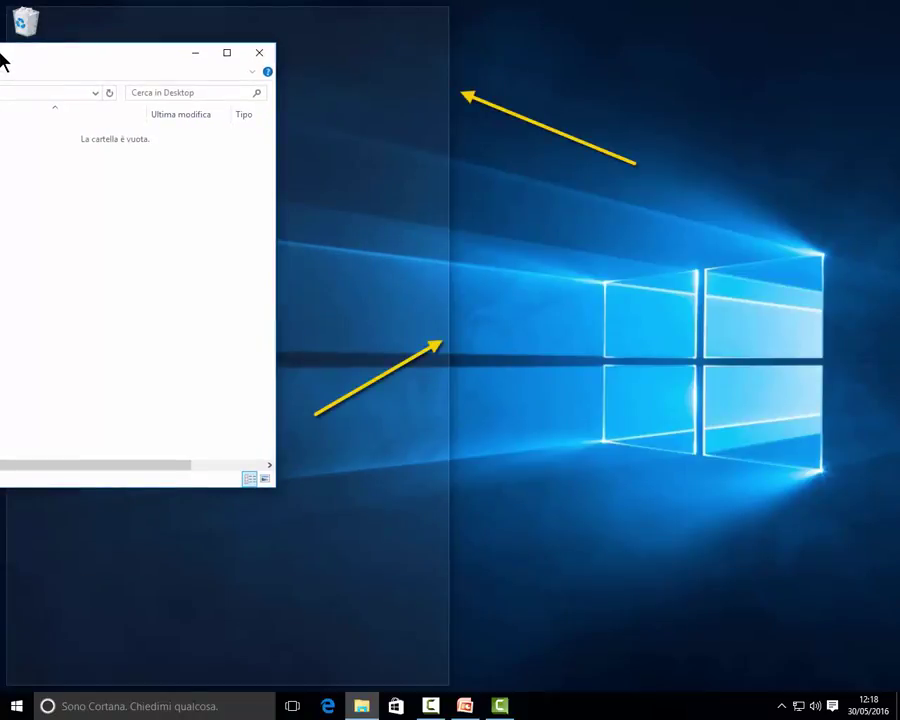
left_click_drag(1, 54, 3, 53)
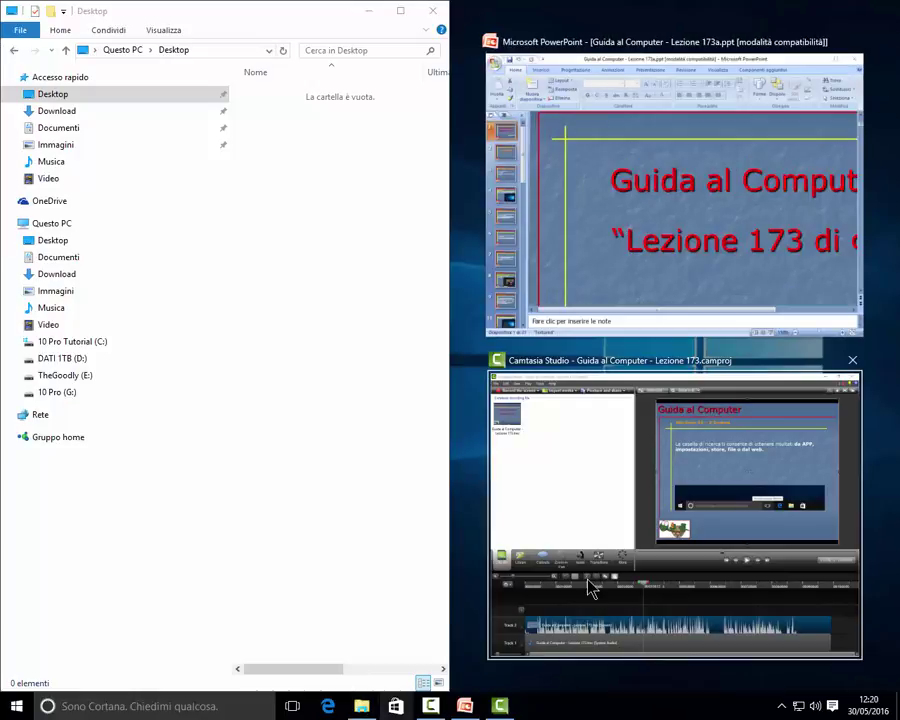
Fill the right half of the screen with the PowerPoint window and shift its shared border with File Explorer to the left
left_click(662, 277)
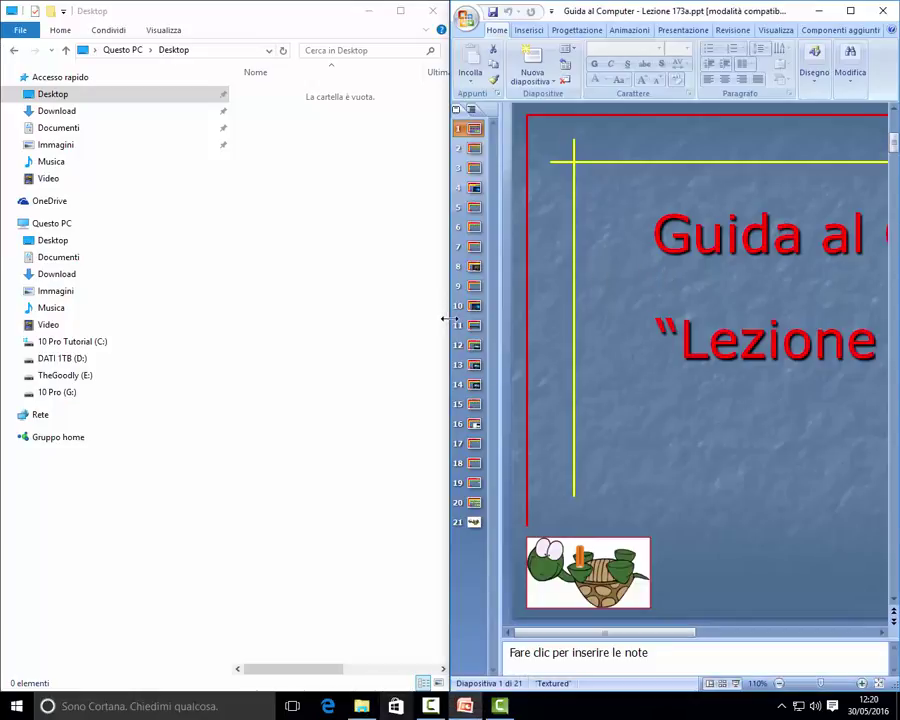
left_click_drag(447, 318, 340, 343)
Maximize and minimize the PowerPoint window, and snap File Explorer to the top-left quarter of the screen
left_click(850, 11)
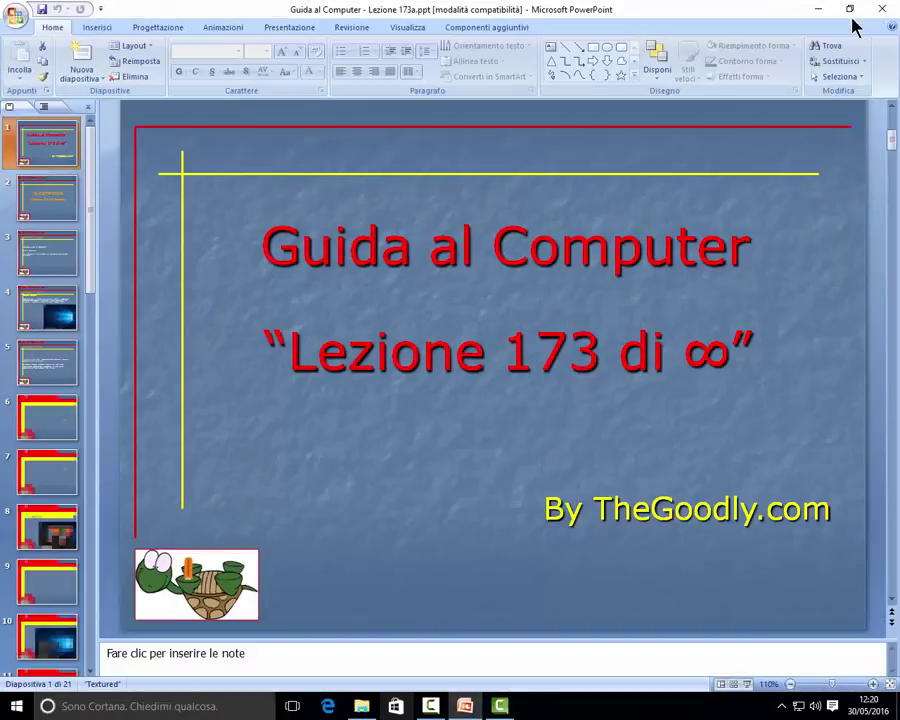
left_click(814, 6)
left_click_drag(232, 12, 3, 4)
Bring up the Camtasia recorder and PowerPoint windows, and move PowerPoint, no longer maximized, toward the right side of the desktop
left_click(434, 708)
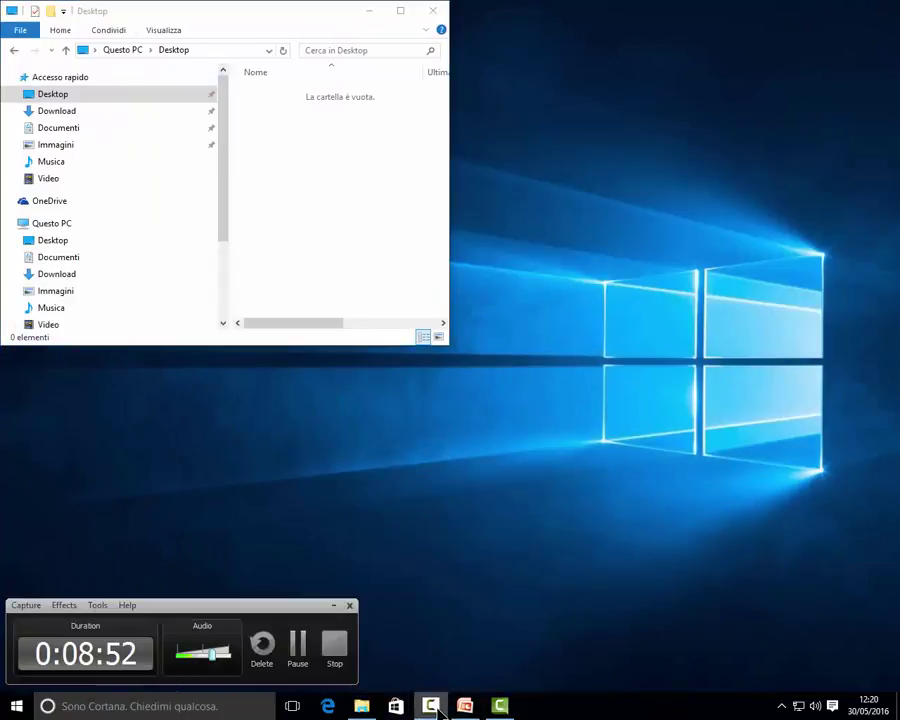
left_click(466, 706)
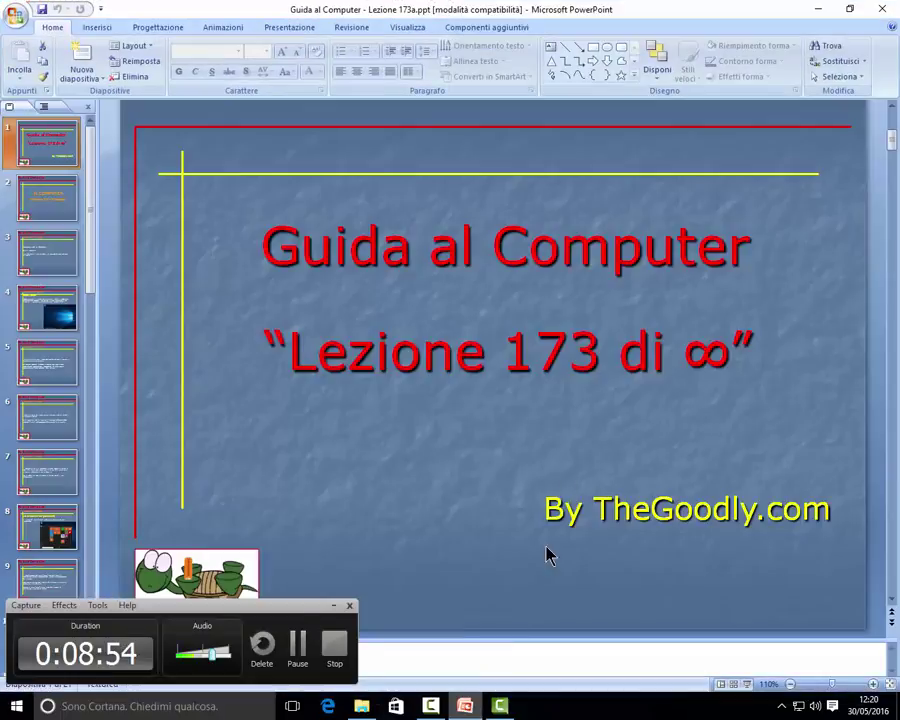
left_click(849, 9)
left_click_drag(446, 30, 716, 74)
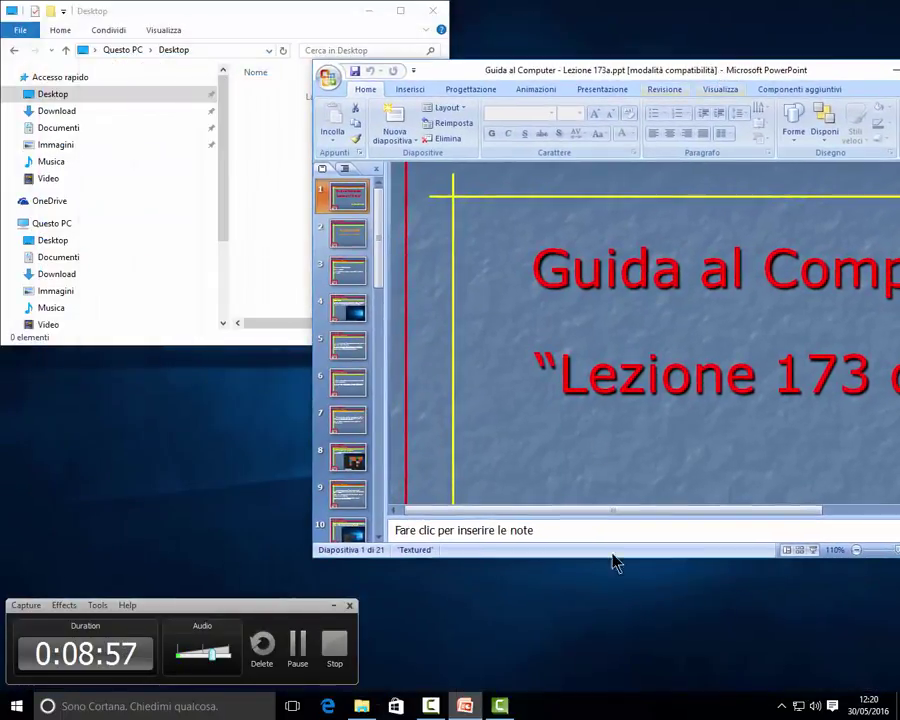
Narrow the PowerPoint window from its left edge until it clears File Explorer, and extend File Explorer's lower edge downward
left_click_drag(311, 516, 463, 505)
left_click_drag(376, 349, 394, 575)
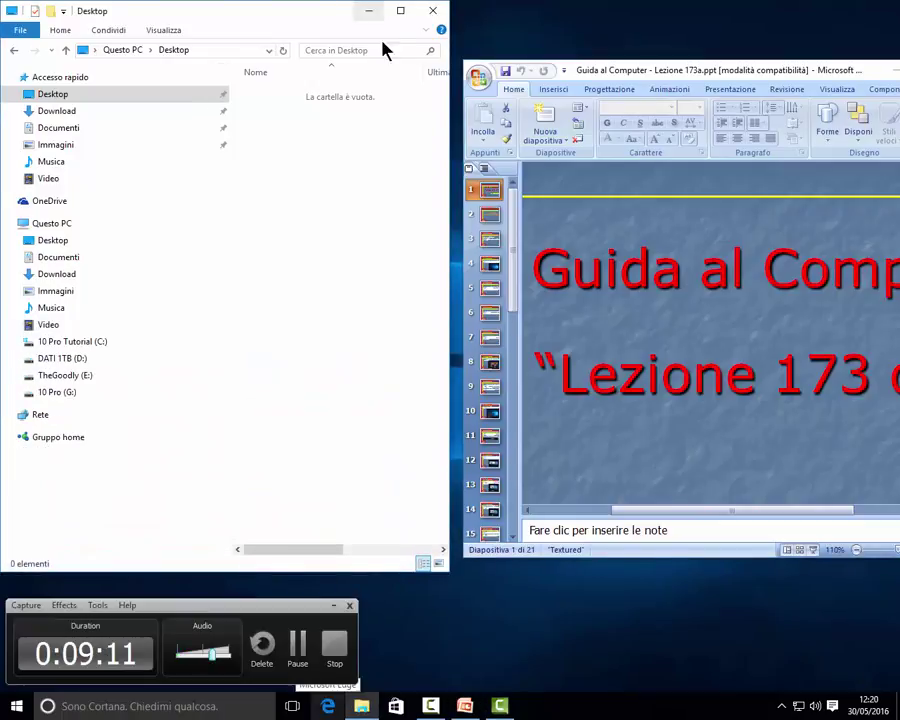
Maximize File Explorer, and clear the desktop by minimizing the recorder, File Explorer and PowerPoint windows
left_click(401, 12)
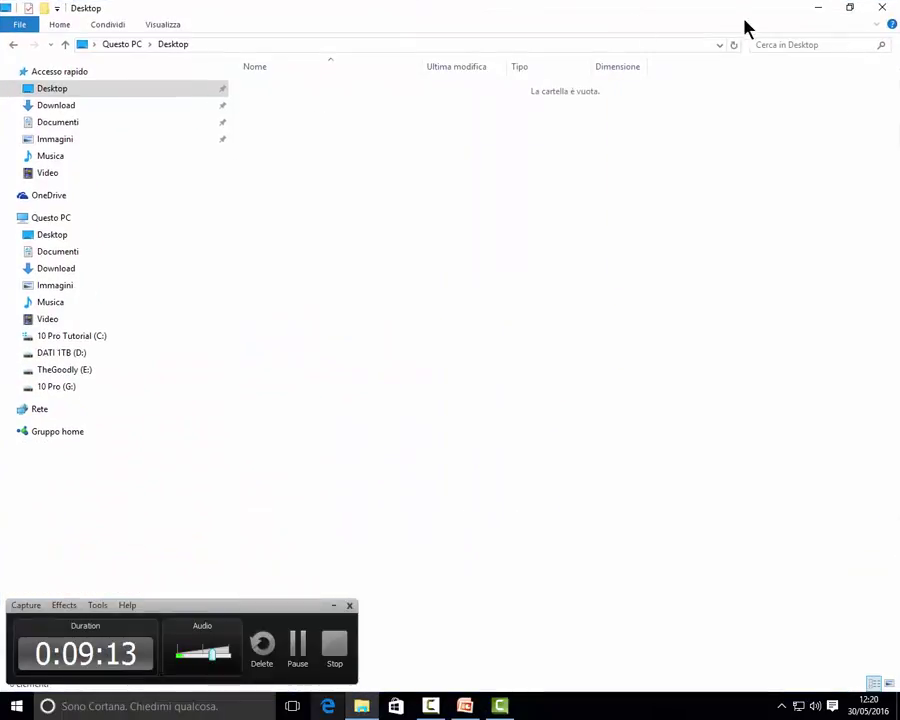
left_click(334, 607)
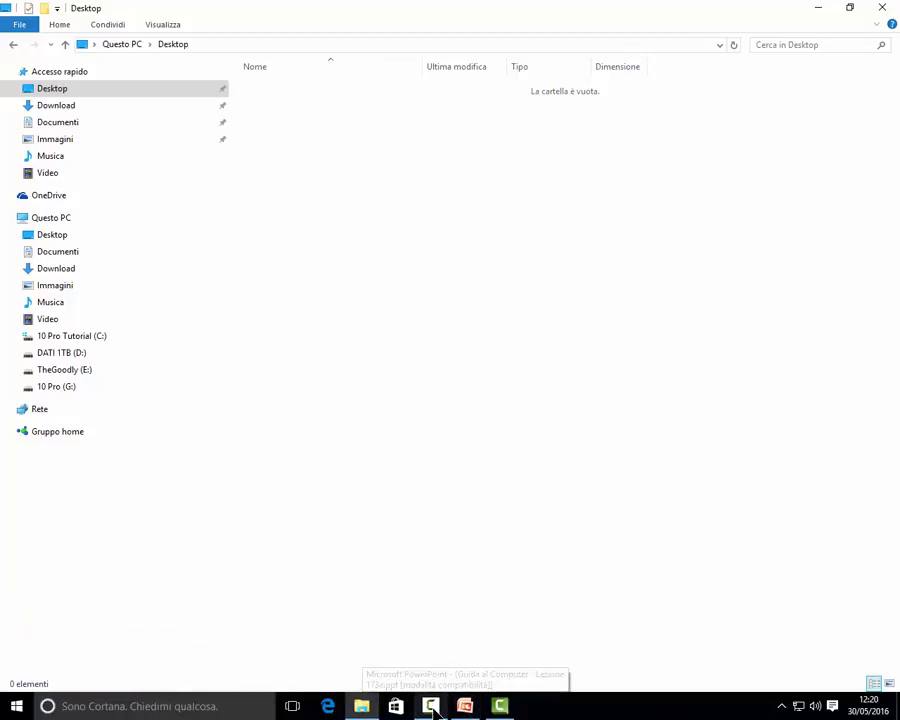
left_click(820, 9)
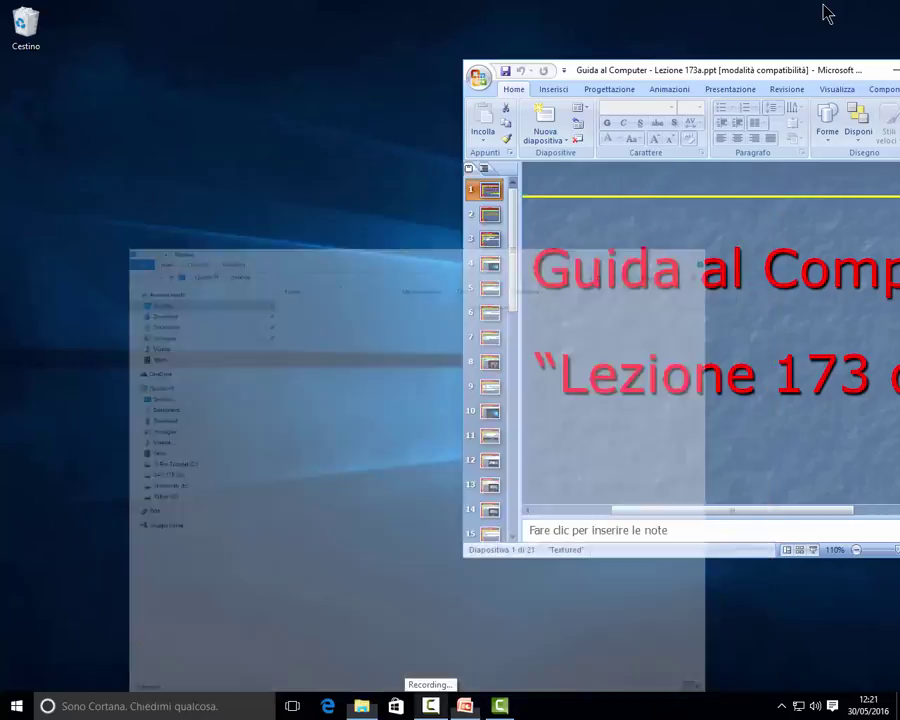
left_click(895, 75)
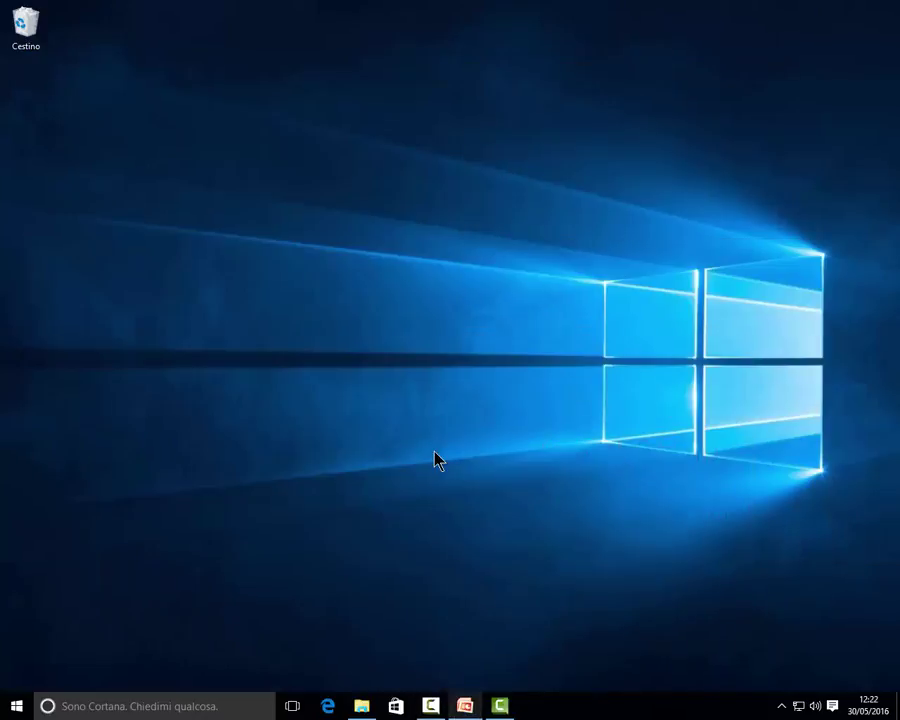